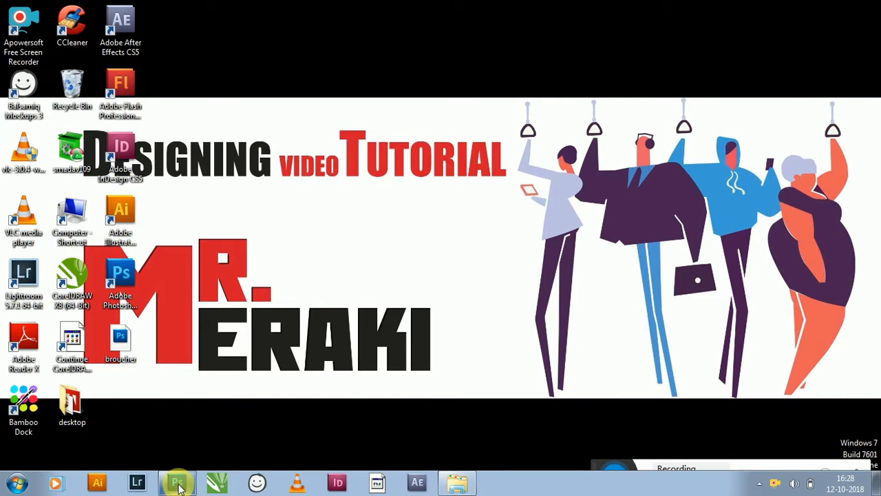
Create a new blank white document in Photoshop.
click(177, 484)
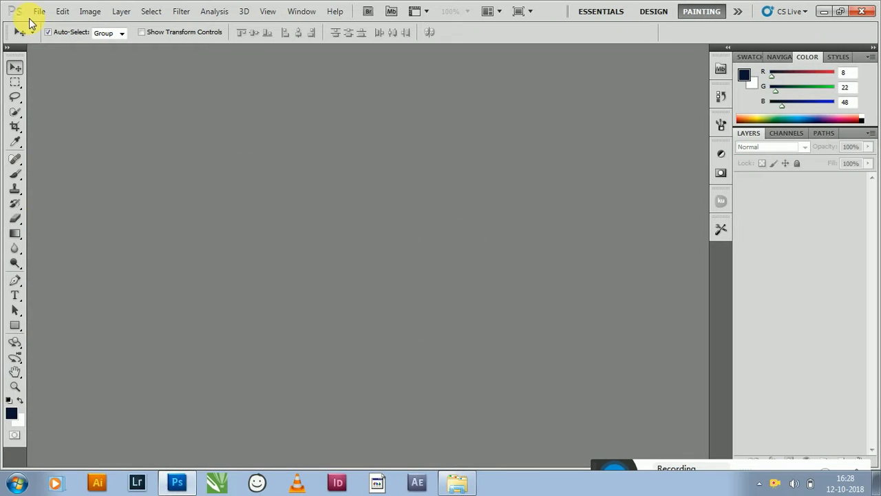
click(40, 13)
click(73, 28)
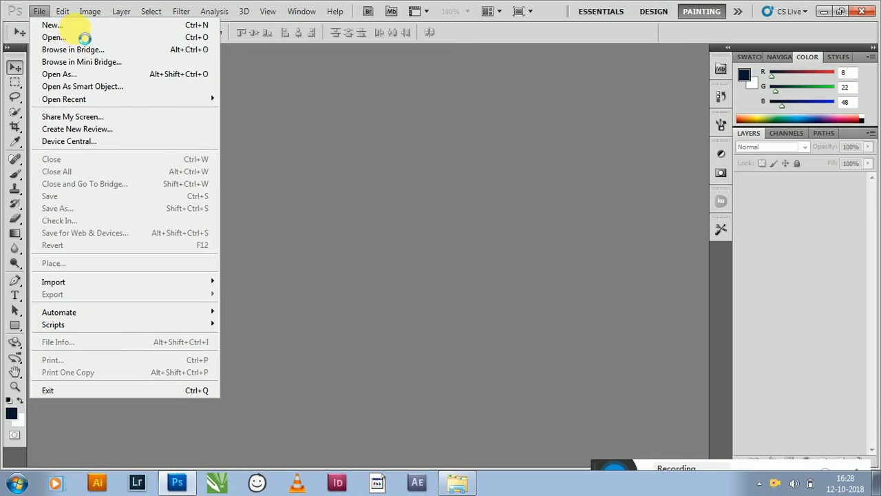
click(564, 113)
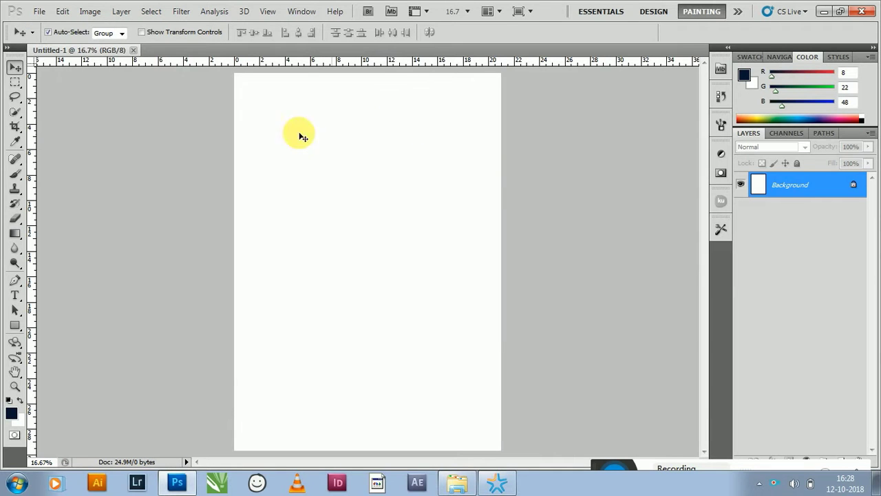
Rotate the canvas 90° counter-clockwise into landscape and zoom in.
click(91, 13)
mouse_move(115, 129)
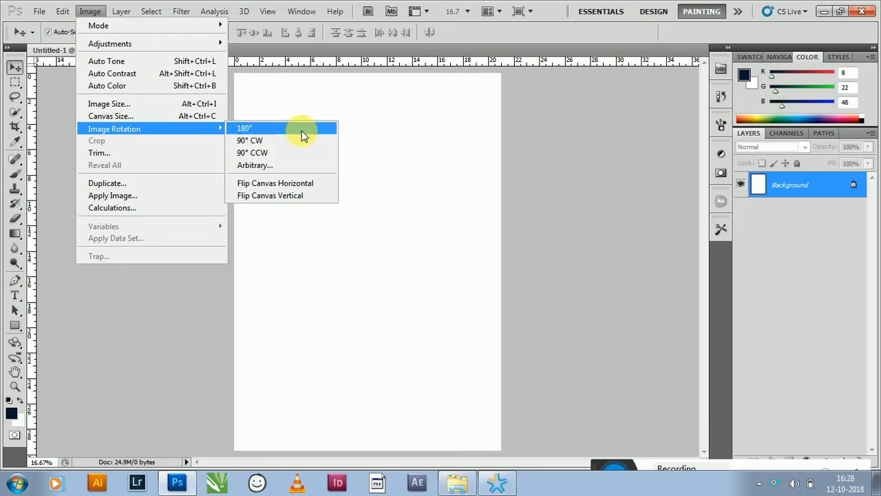
click(280, 152)
key(ctrl+plus)
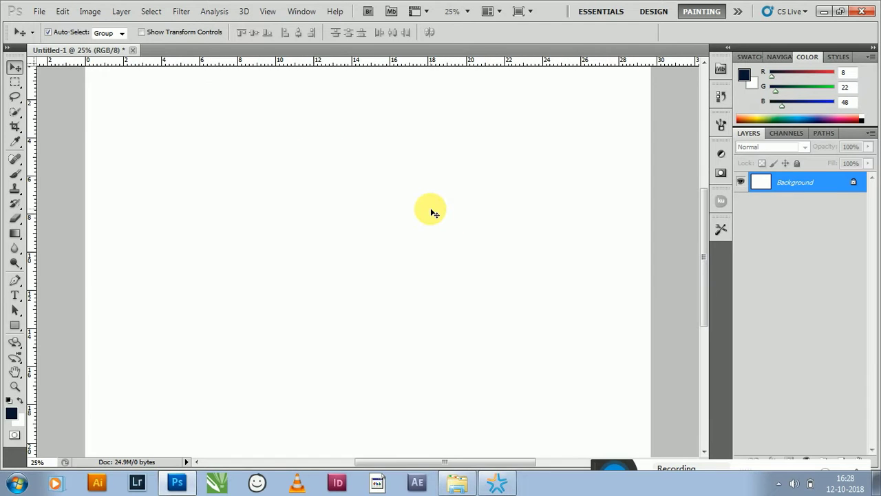
click(15, 296)
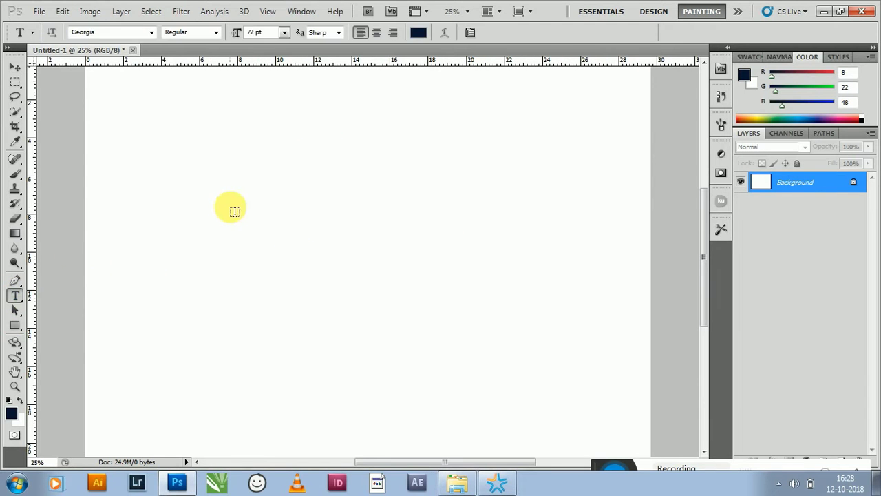
Type MERAKI on the canvas and switch it to a brush-style font.
click(234, 198)
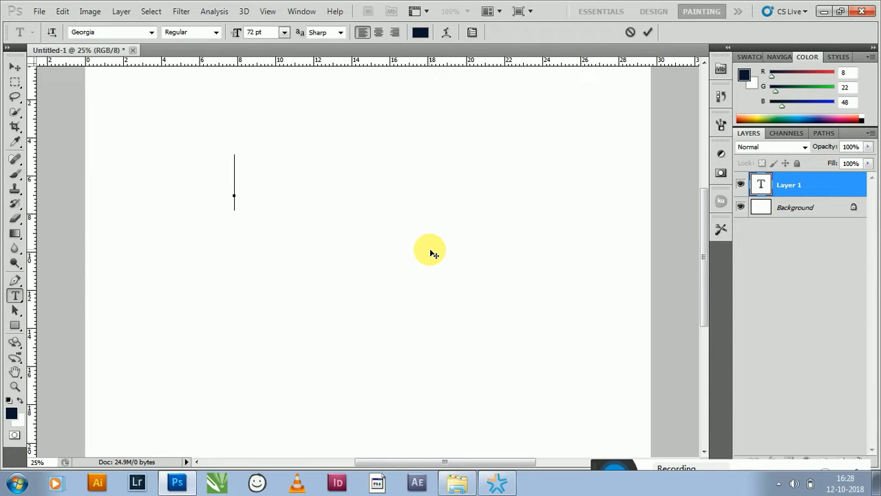
text(MERAKI)
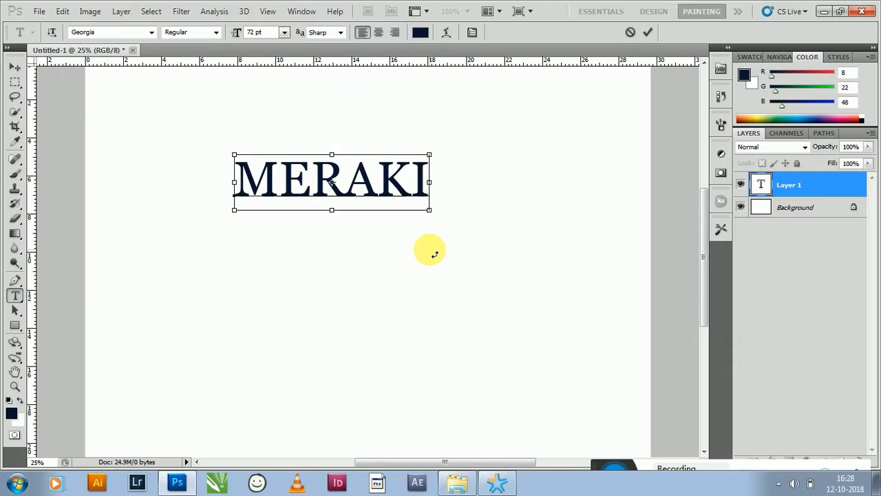
key(ctrl+a)
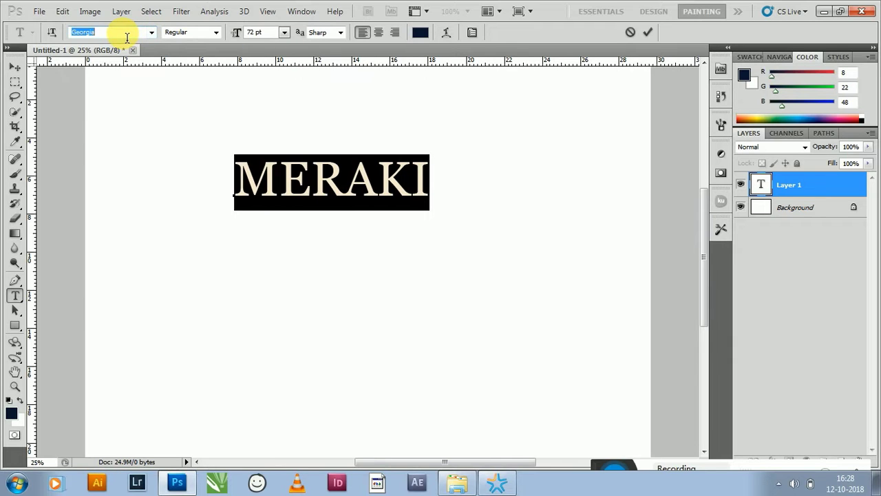
key(Down)
key(Down)
key(Down)
key(Down)
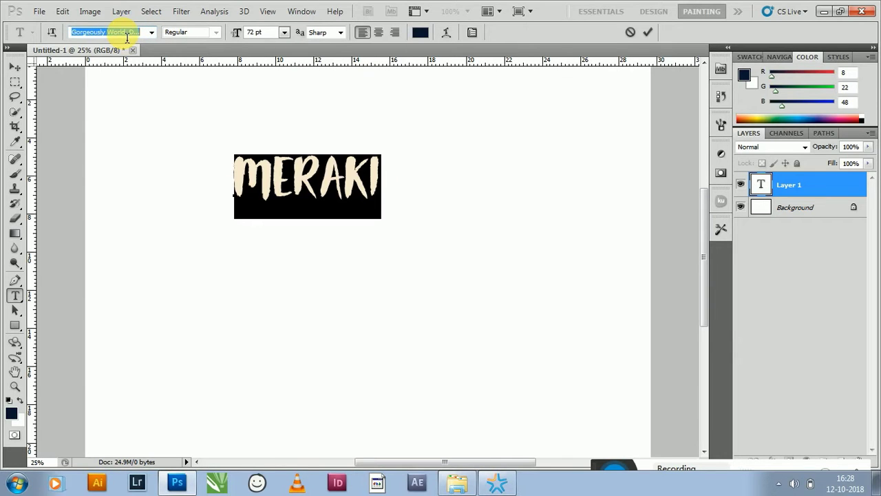
Set the MERAKI text to 200 pt, reposition it, and commit the text.
click(322, 162)
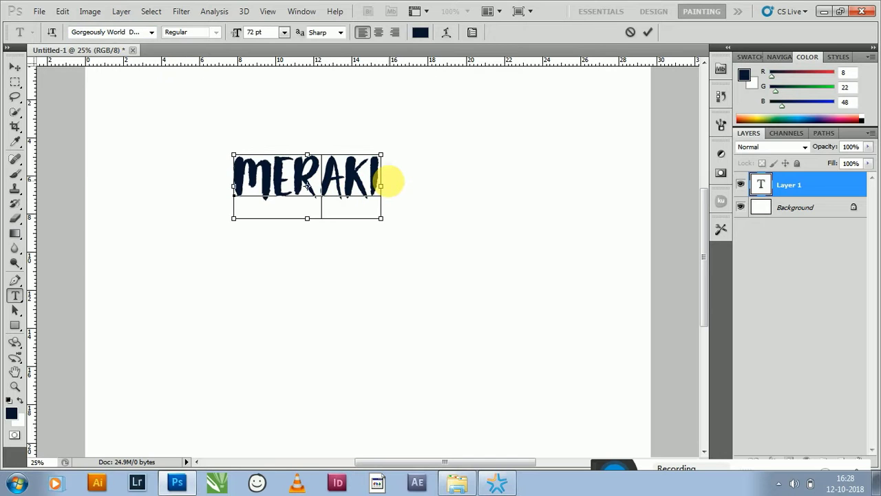
key(ctrl+a)
click(282, 32)
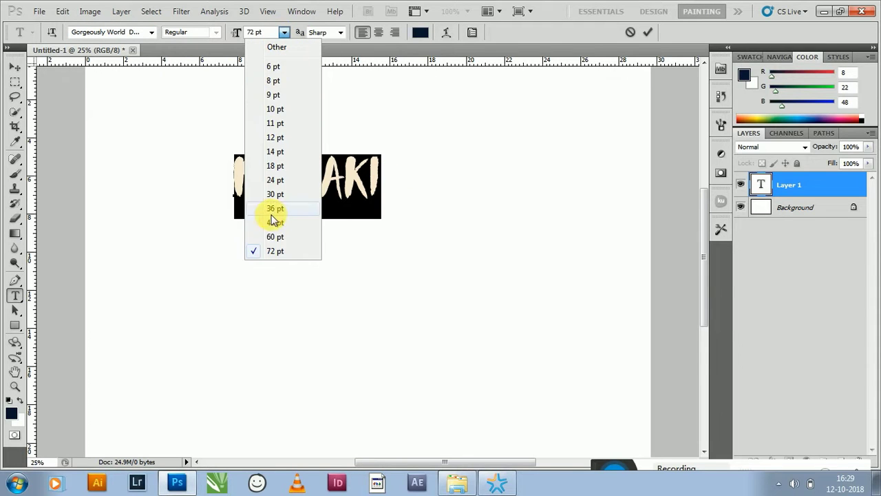
click(272, 35)
text(200)
click(475, 248)
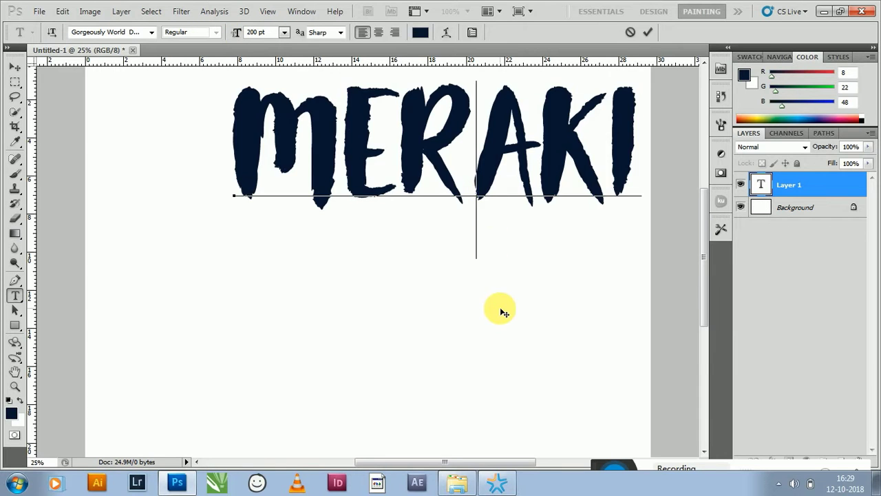
drag(503, 313, 454, 333)
click(14, 67)
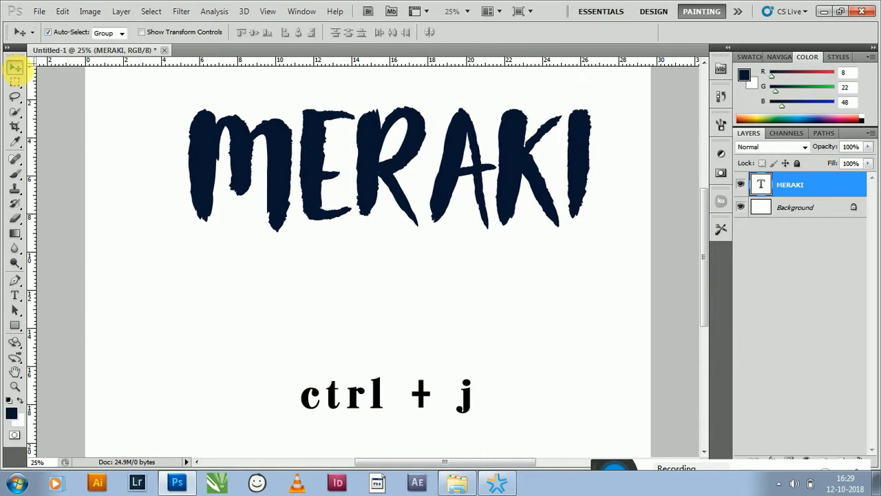
Duplicate the MERAKI text layer and move the copy below the original.
key(ctrl+j)
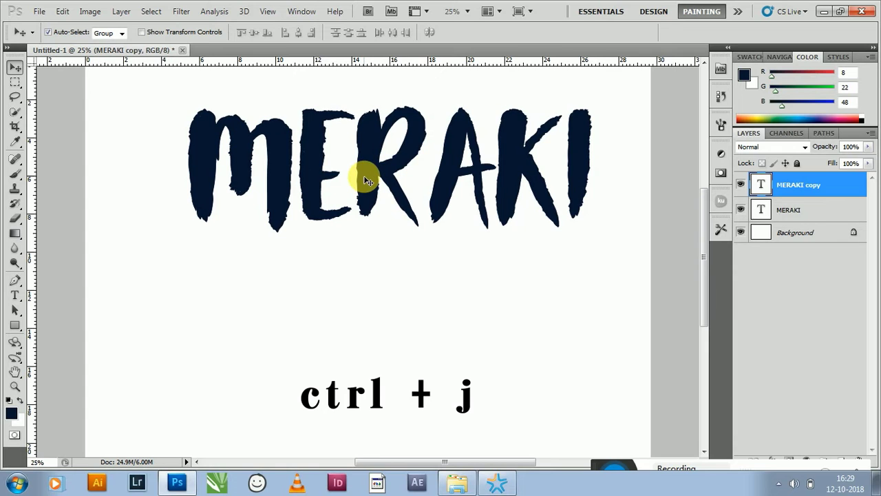
drag(369, 180, 361, 334)
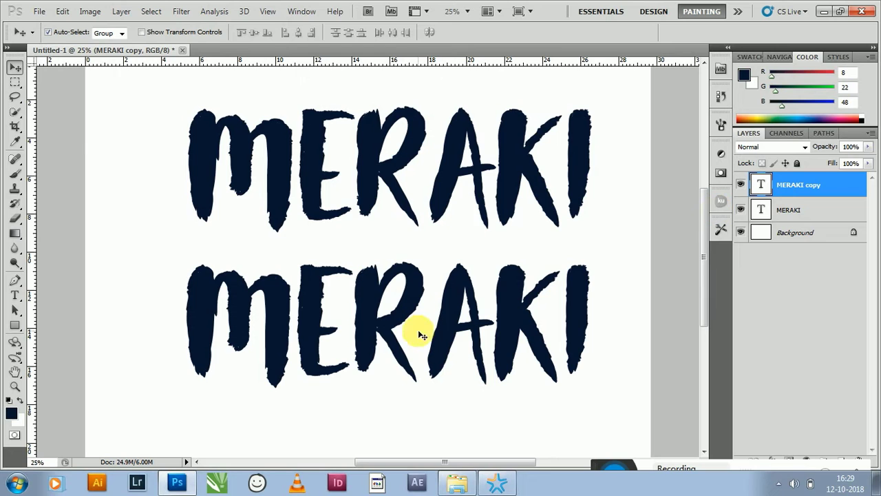
drag(363, 321, 365, 335)
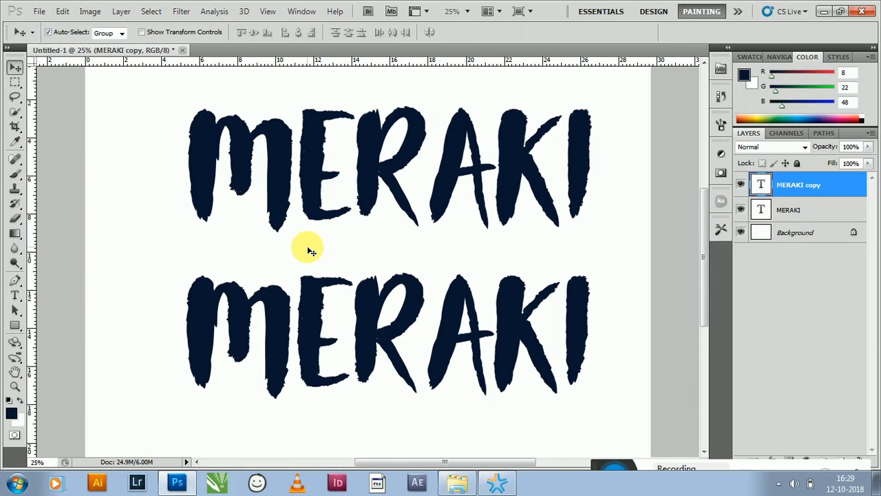
scroll(311, 251, down, 2)
scroll(311, 252, up, 1)
Arrange the two MERAKI words one above the other, then draw a rectangle across the upper one.
click(388, 203)
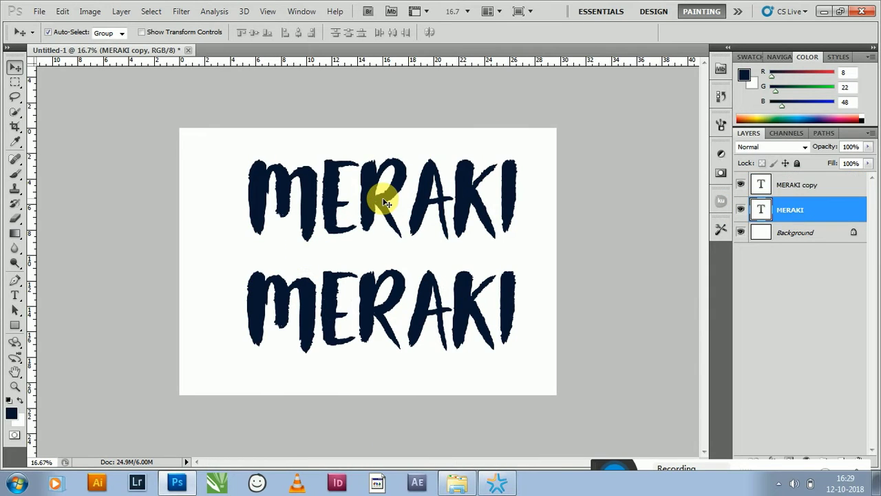
mouse_move(388, 203)
mouse_down()
mouse_move(403, 360)
mouse_move(397, 171)
mouse_up()
mouse_move(395, 345)
mouse_down()
mouse_move(392, 296)
mouse_move(392, 336)
mouse_up()
drag(383, 157, 387, 214)
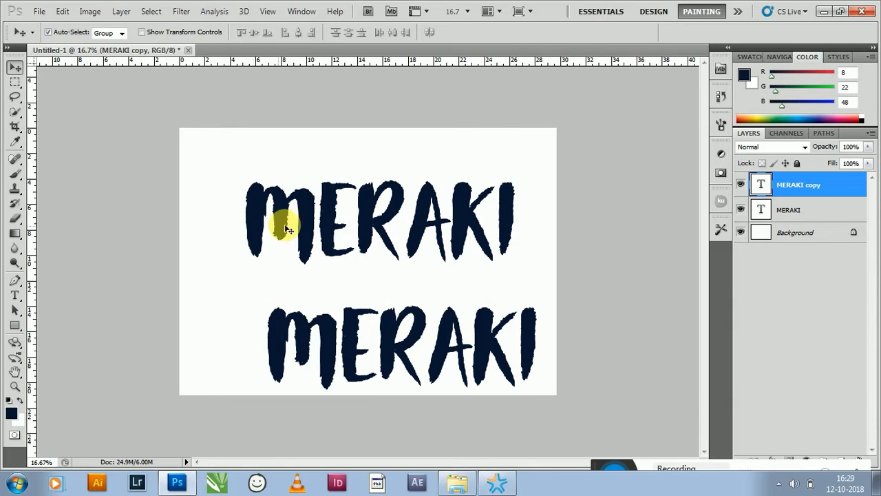
drag(327, 235, 330, 201)
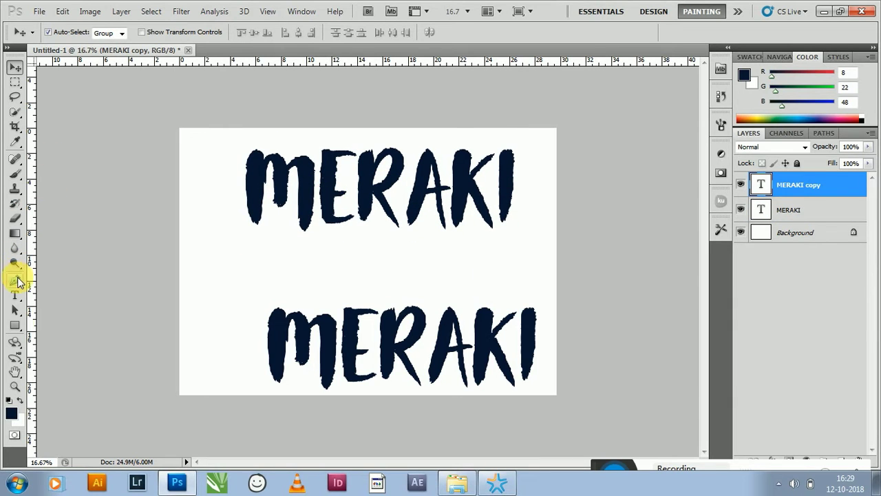
click(14, 325)
drag(237, 187, 536, 247)
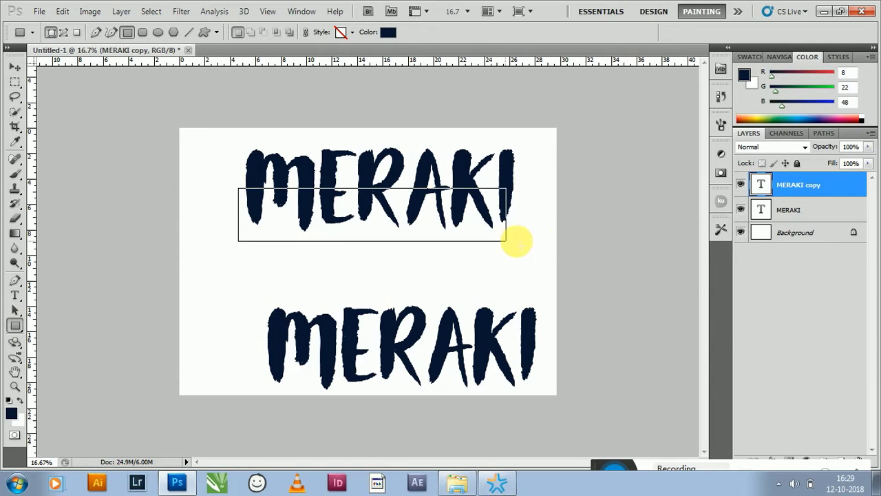
Move the navy rectangle over the upper MERAKI's lower half and select the MERAKI copy layer.
click(15, 63)
click(236, 197)
mouse_move(304, 232)
mouse_down()
mouse_move(340, 248)
mouse_move(343, 224)
mouse_up()
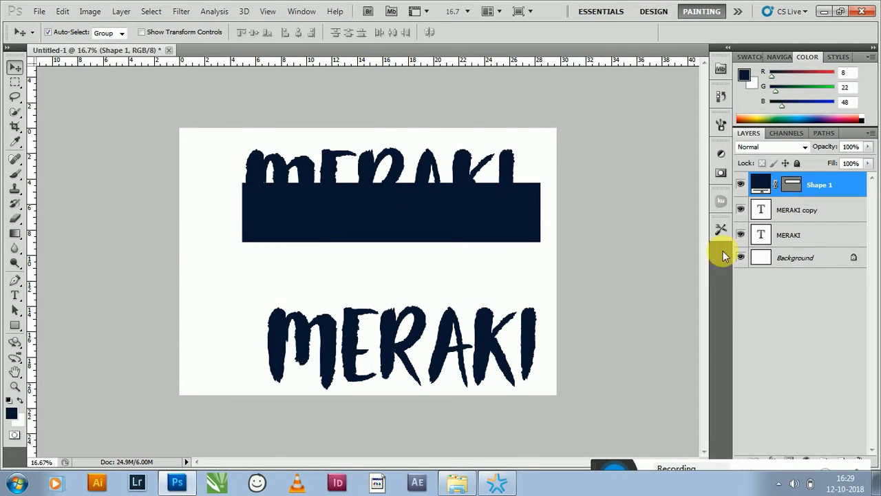
click(809, 214)
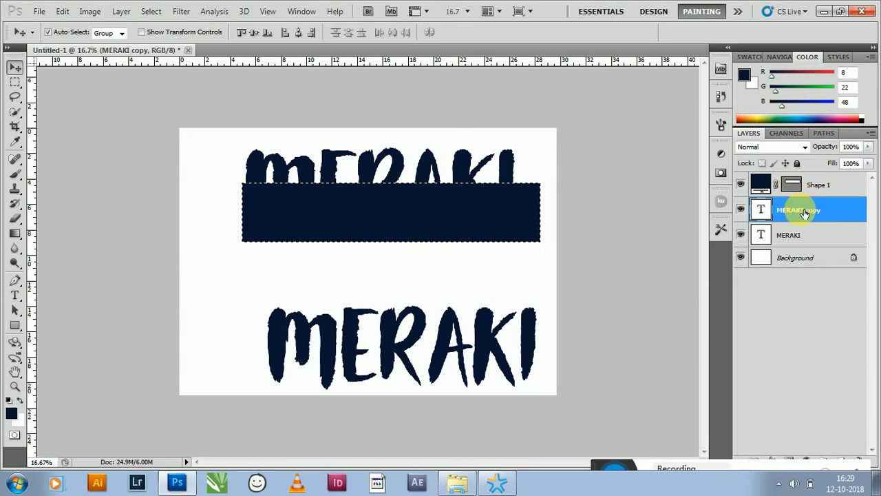
Rasterize MERAKI copy, clear its lower half inside the selection, and delete the rectangle layer.
right_click(837, 211)
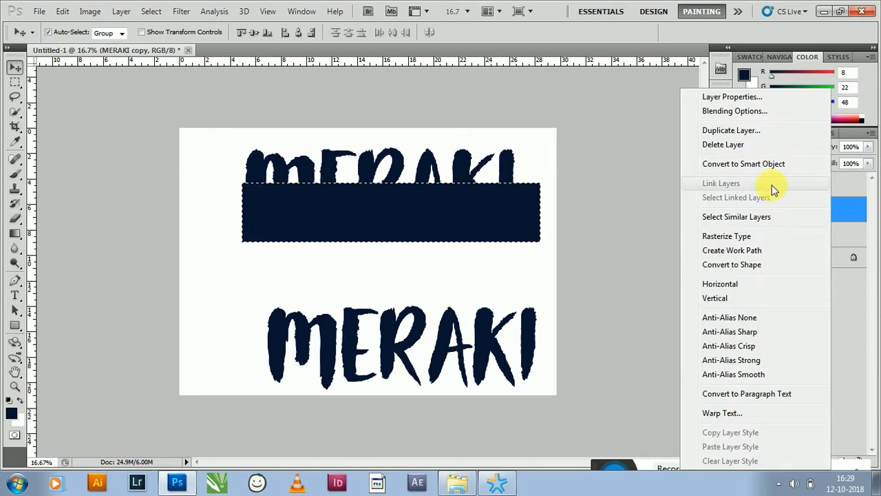
click(737, 237)
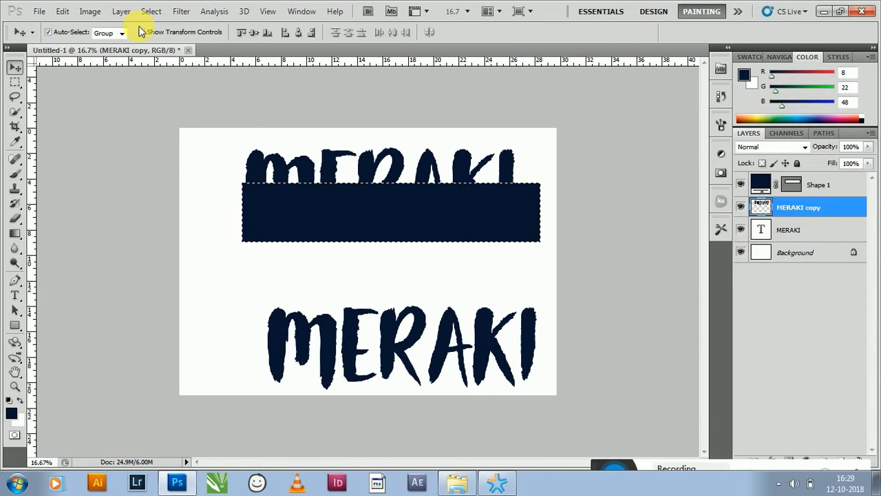
click(62, 12)
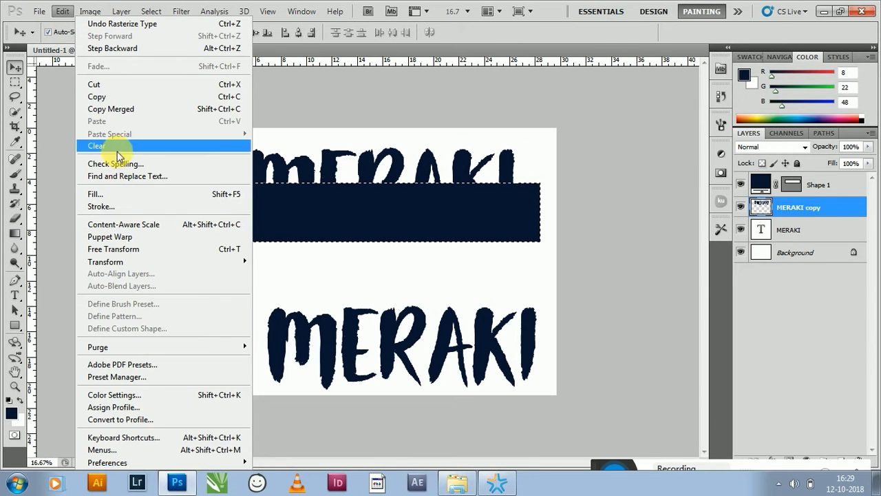
click(116, 146)
click(740, 184)
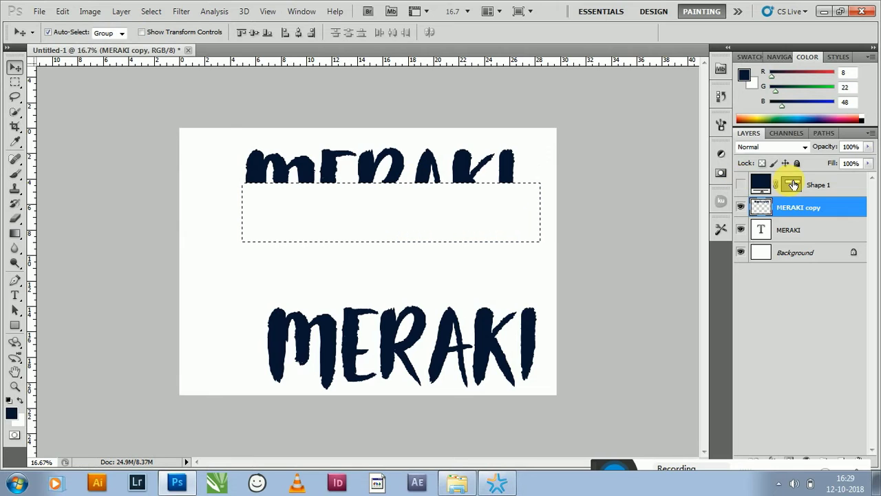
click(792, 184)
key(Delete)
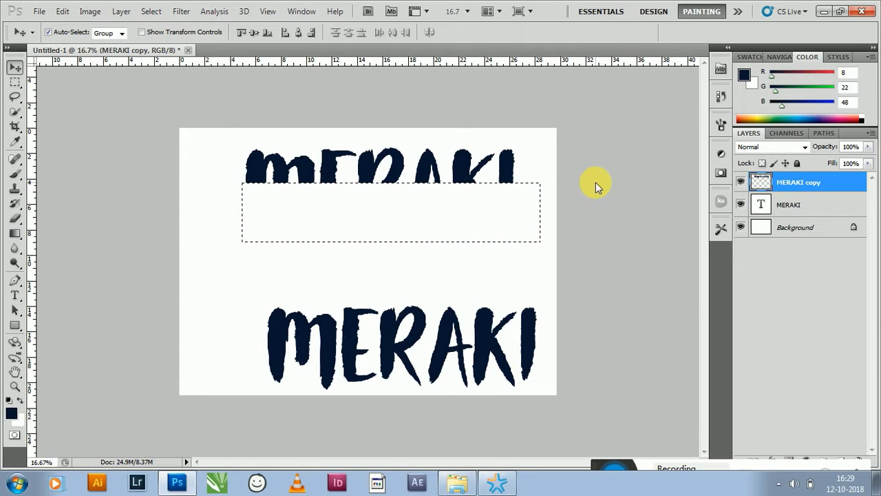
key(ctrl+d)
Shift the cut top half right and down, and remove the accidental empty text layer.
drag(456, 172, 471, 185)
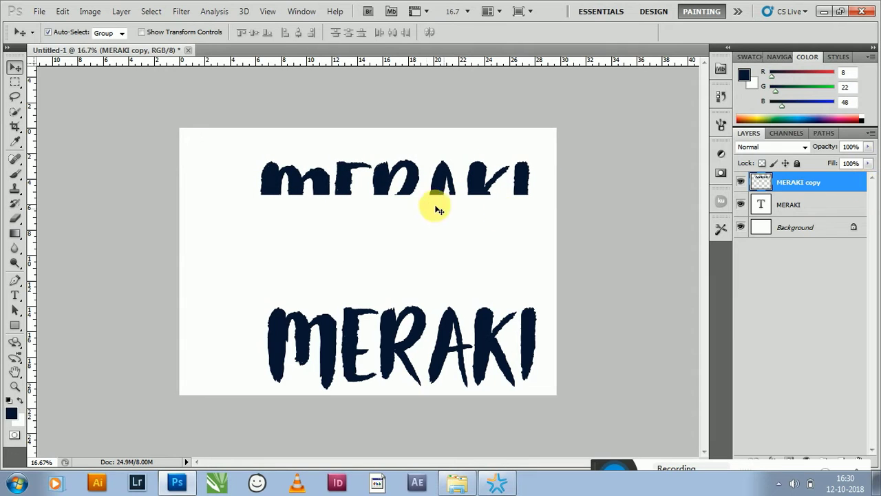
key(t)
click(401, 184)
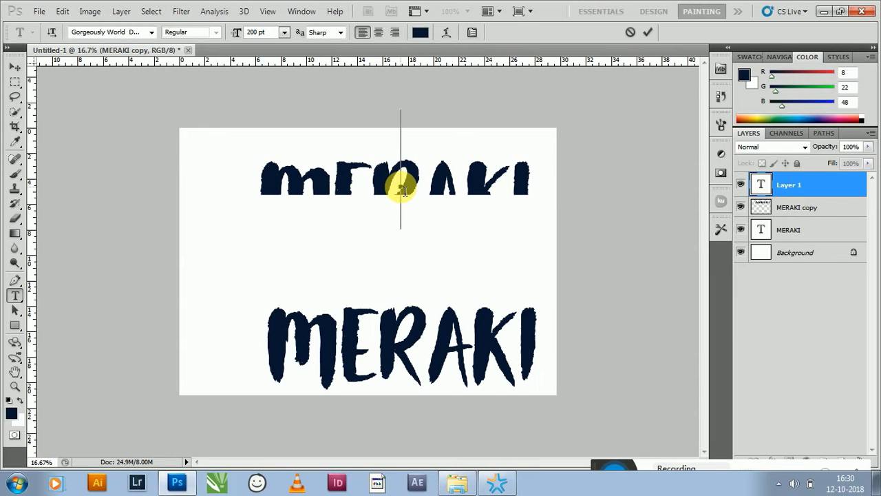
click(15, 67)
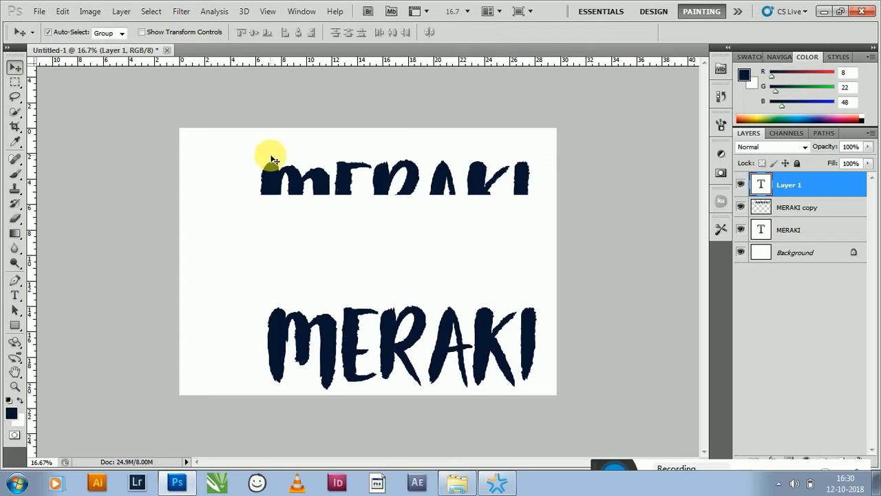
click(812, 182)
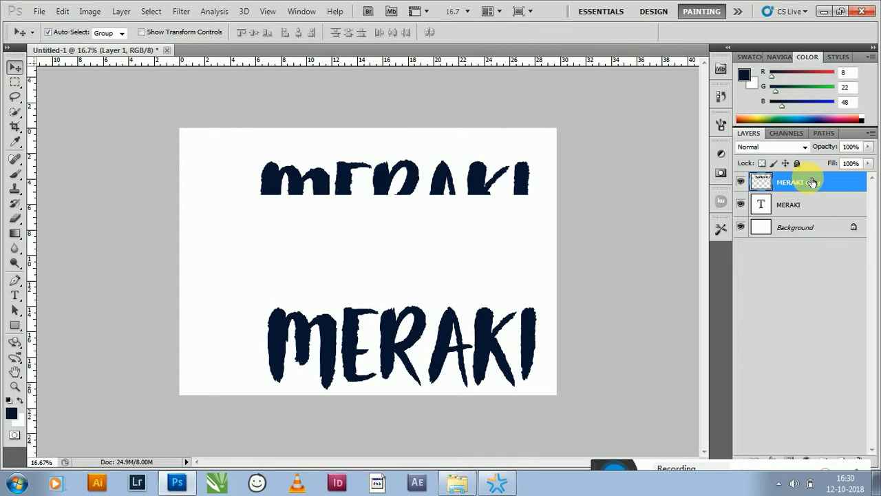
Give MERAKI copy a dark reddish-brown Color Overlay (#692929).
double_click(866, 189)
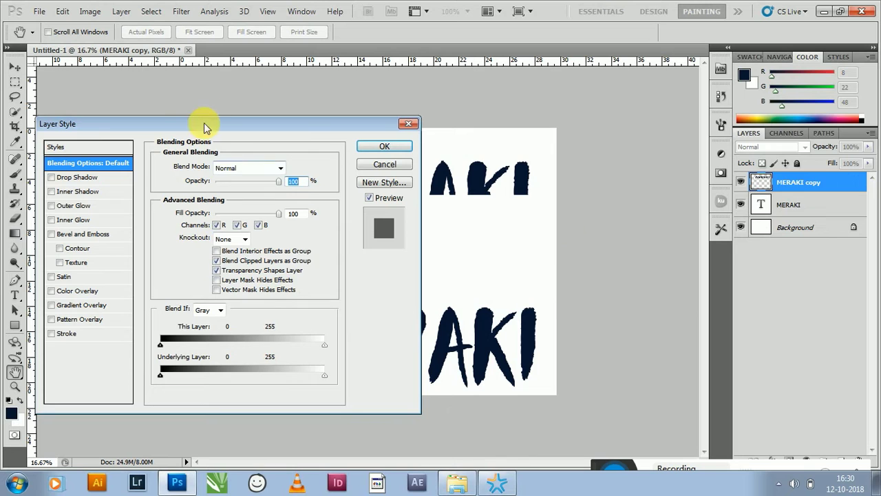
mouse_move(212, 124)
mouse_down()
mouse_move(768, 105)
mouse_move(753, 110)
mouse_up()
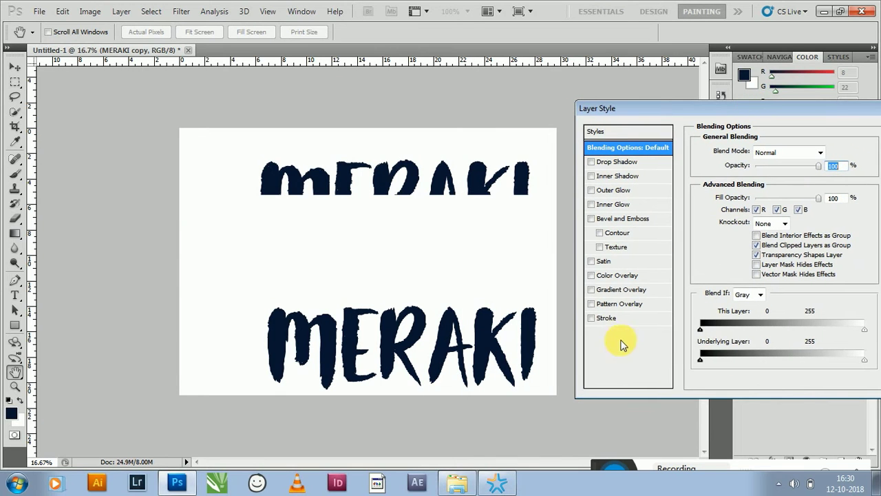
click(596, 276)
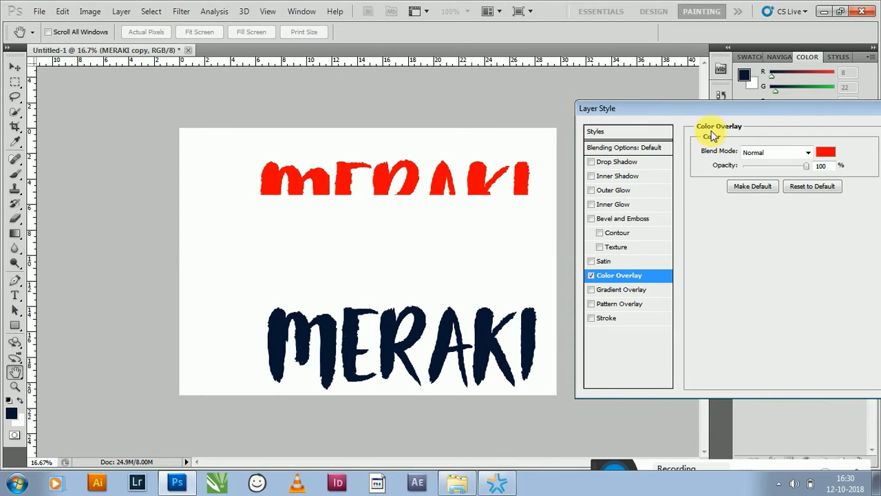
drag(733, 105, 638, 87)
click(738, 139)
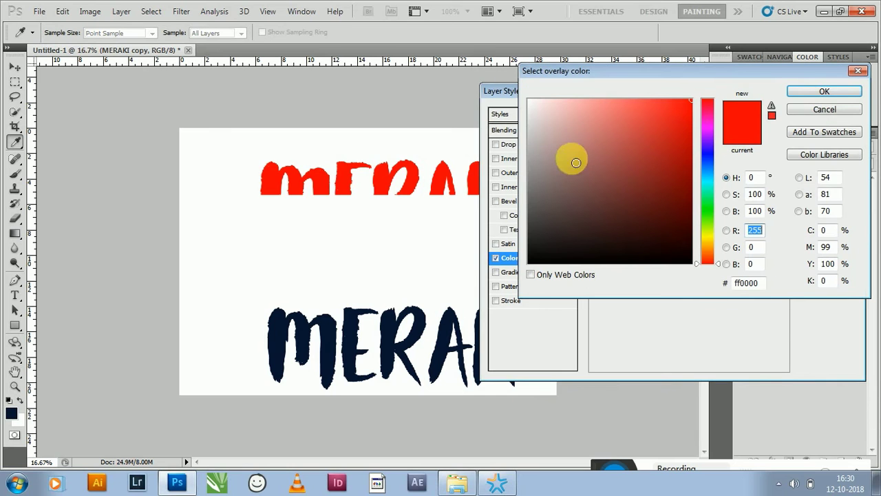
click(628, 195)
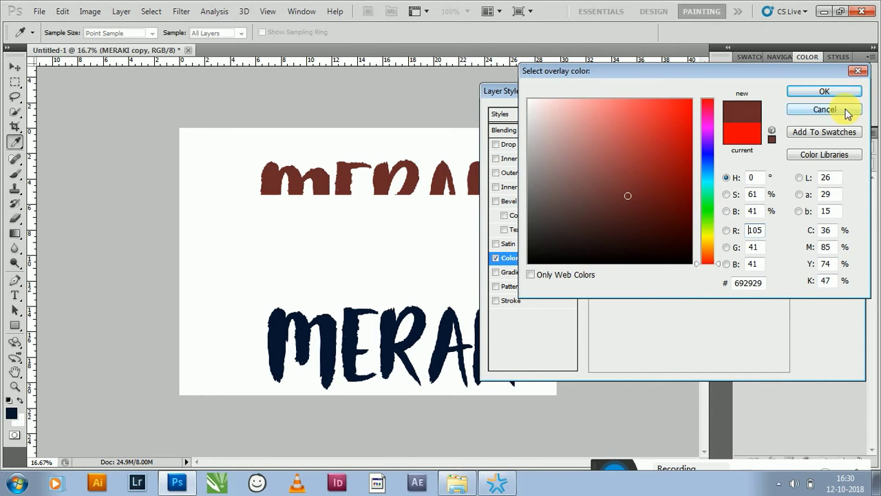
click(839, 92)
click(830, 114)
Place the brown top half over the navy MERAKI and centre both on the canvas.
key(v)
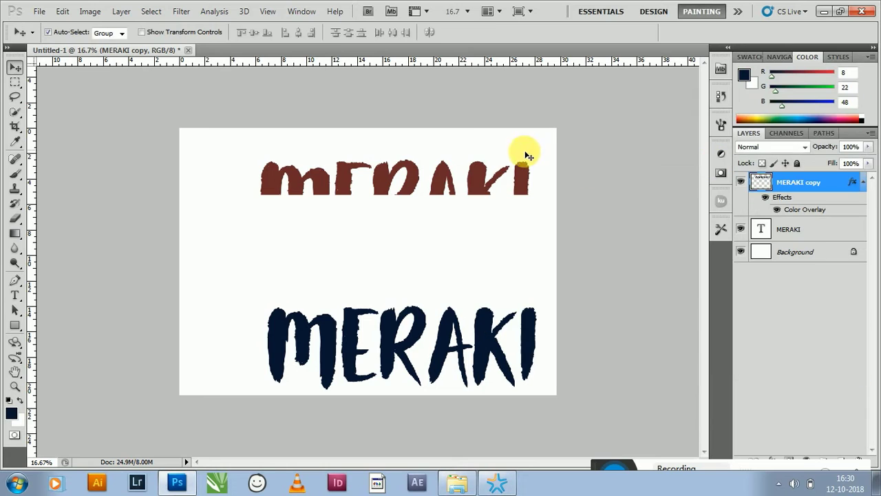
mouse_move(483, 173)
mouse_down()
mouse_move(437, 323)
mouse_move(445, 323)
mouse_up()
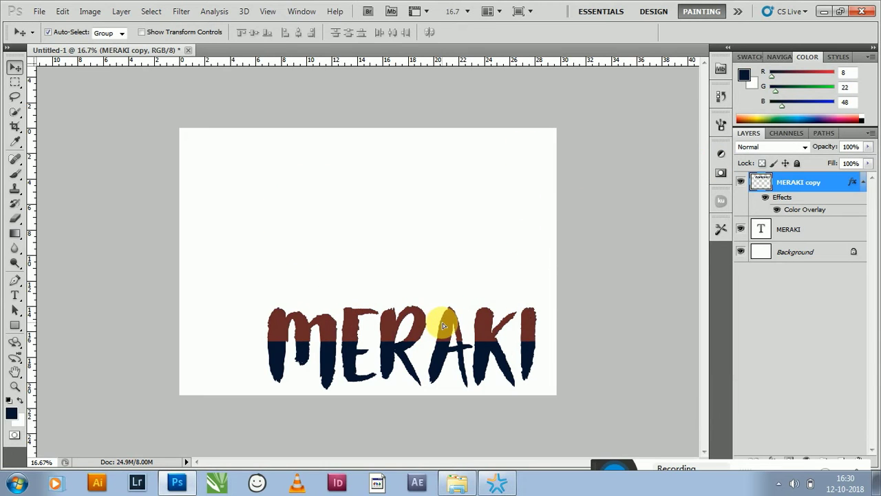
drag(240, 284, 549, 399)
drag(447, 349, 419, 224)
key(ctrl+plus)
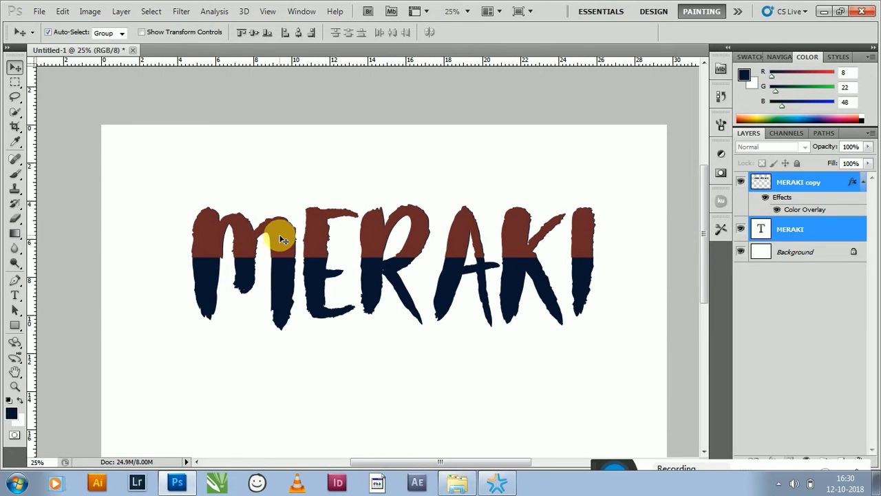
Draw a navy rectangle over MERAKI's top half and move the MERAKI layer just beneath it.
click(180, 184)
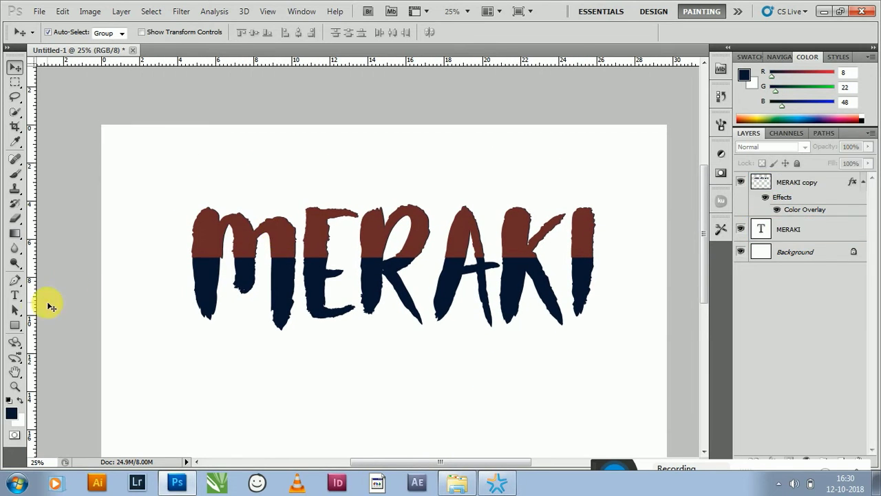
click(14, 326)
drag(158, 166, 622, 257)
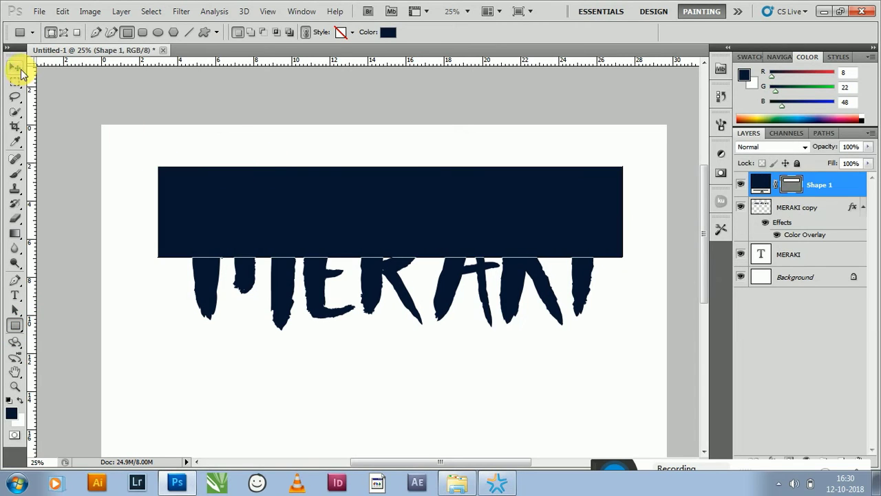
click(15, 66)
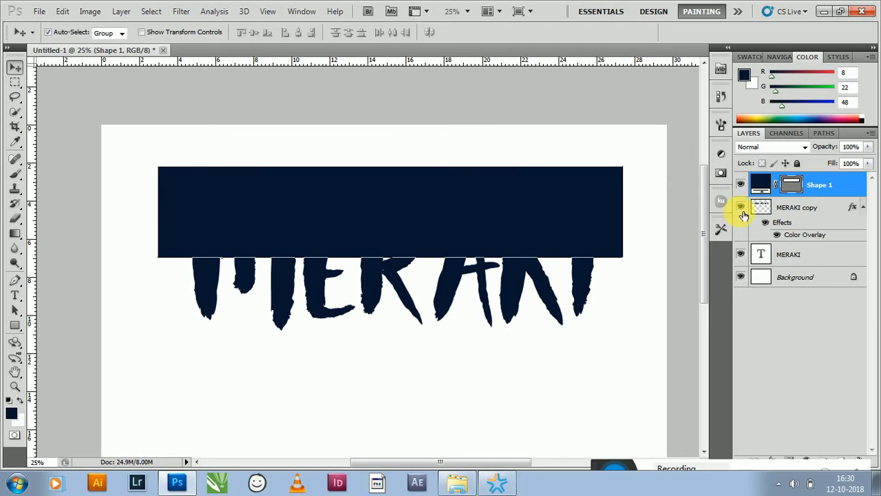
drag(814, 265, 805, 209)
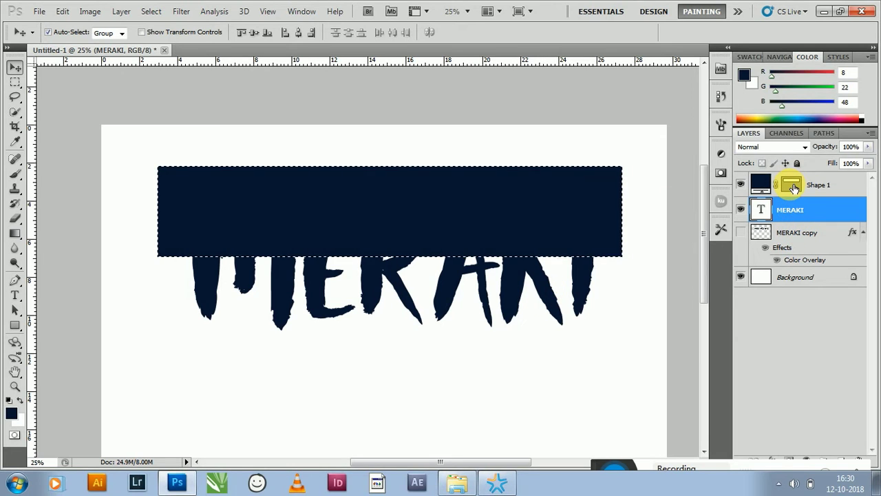
right_click(841, 205)
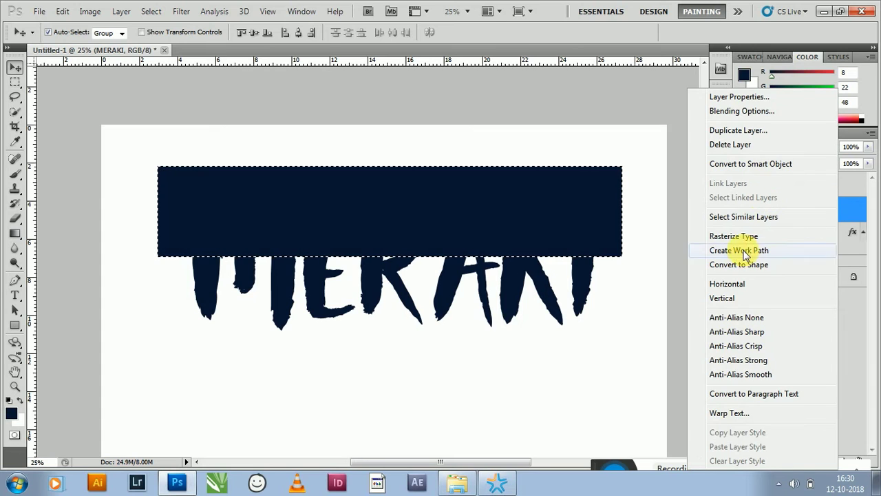
Rasterize the navy MERAKI and clear its top half inside the rectangle selection.
click(738, 236)
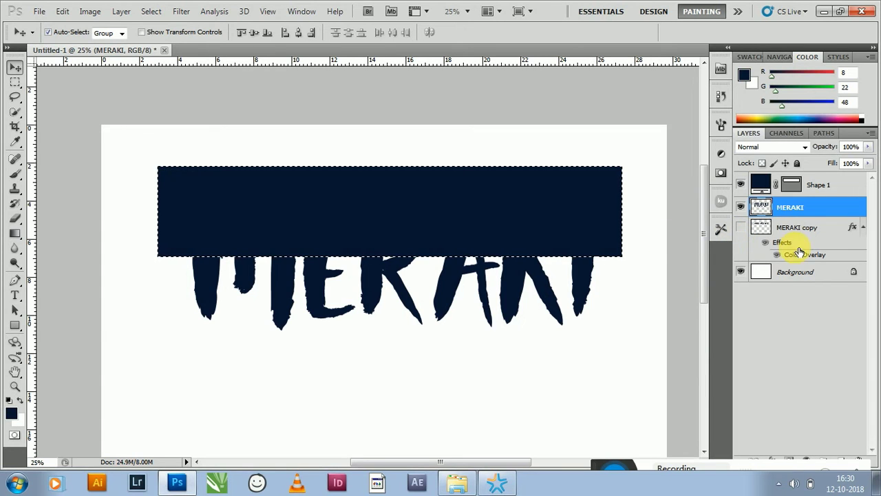
click(798, 185)
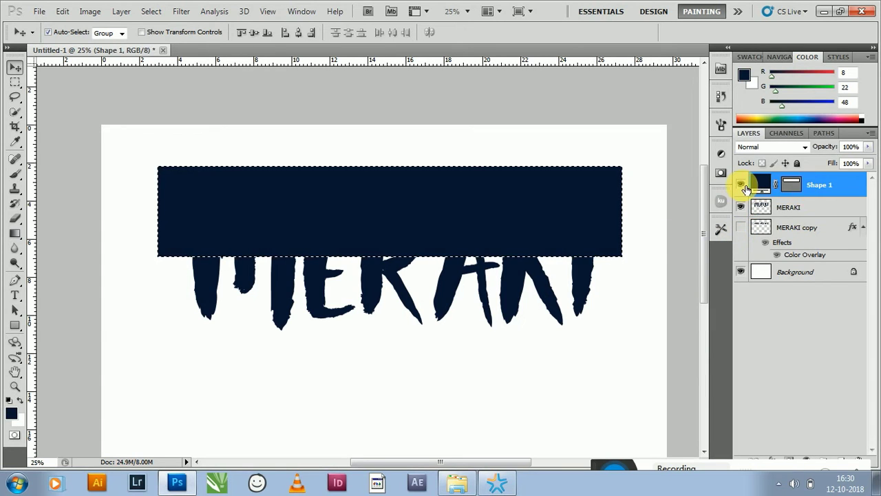
click(812, 209)
click(62, 11)
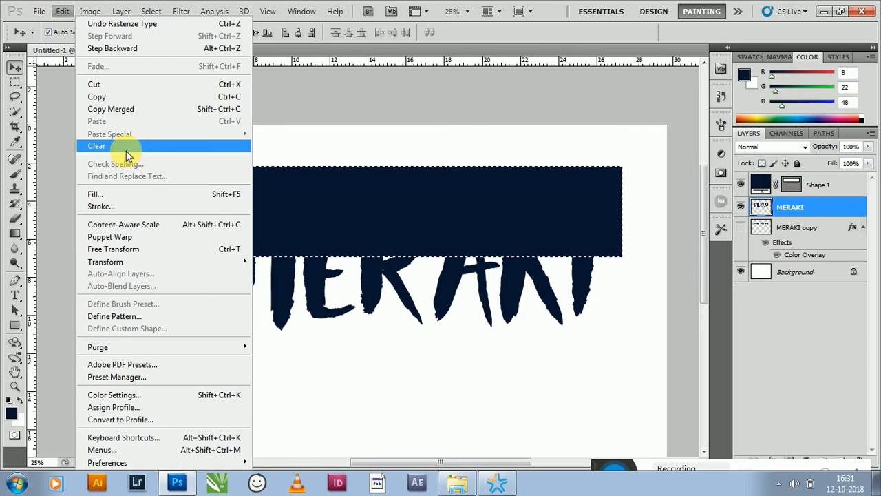
click(124, 146)
Delete the rectangle layer, deselect, show the brown MERAKI copy again, and nudge the navy half.
click(740, 184)
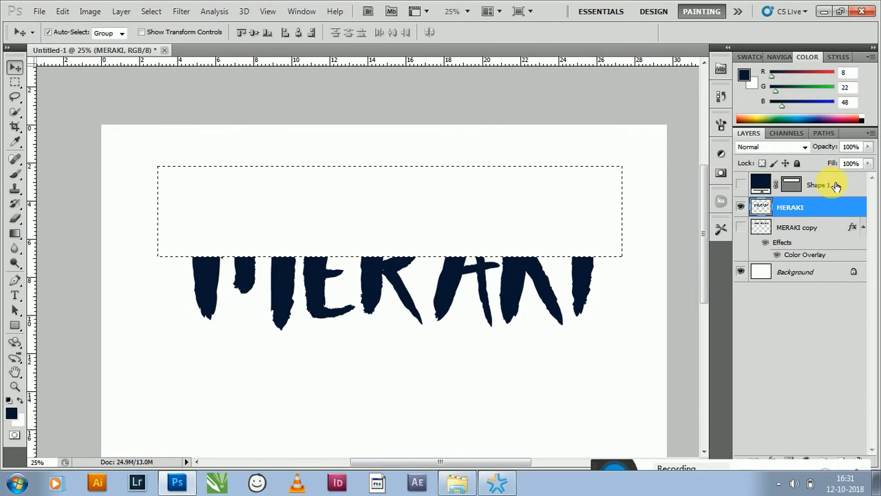
click(843, 184)
key(ctrl+d)
key(Delete)
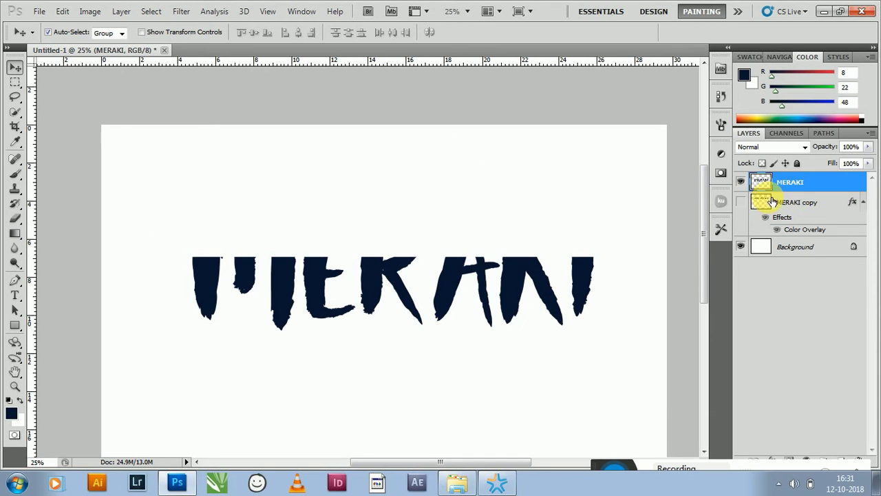
click(742, 201)
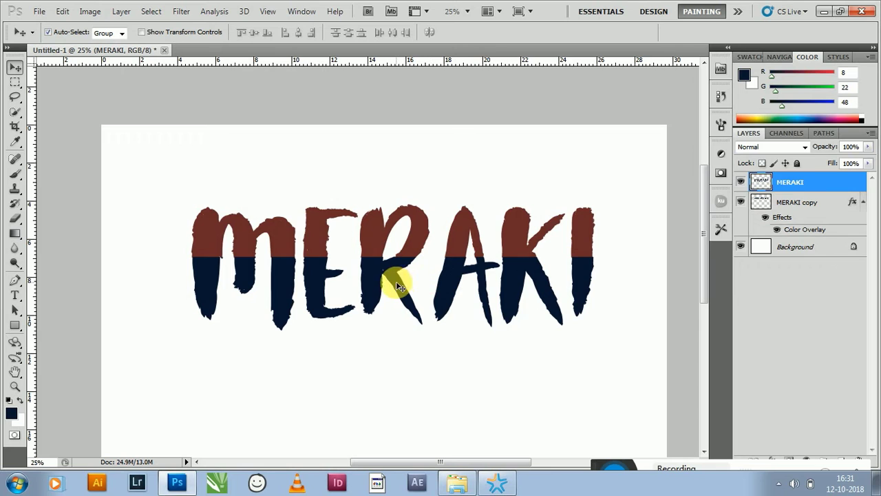
mouse_move(396, 286)
mouse_down()
mouse_move(388, 288)
mouse_move(408, 289)
mouse_up()
Transform both MERAKI halves into the canvas's upper middle, keeping the navy half offset sideways.
scroll(406, 290, up, 1)
scroll(399, 285, down, 1)
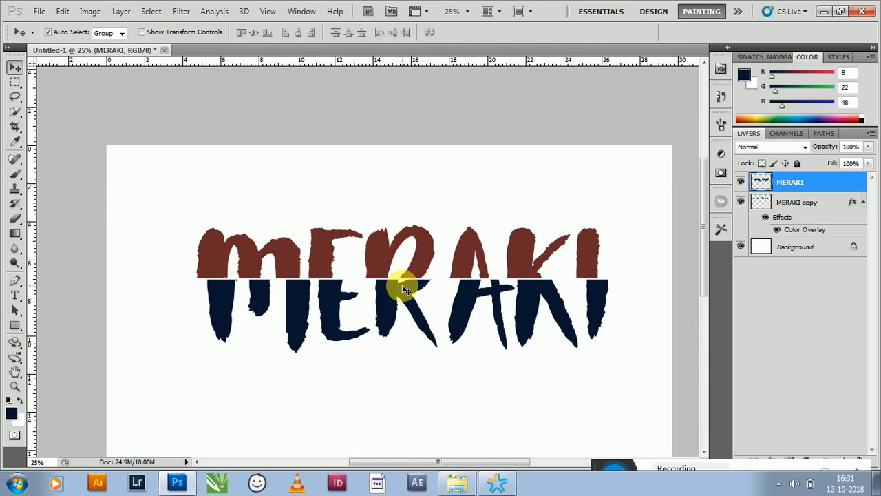
drag(158, 229, 654, 366)
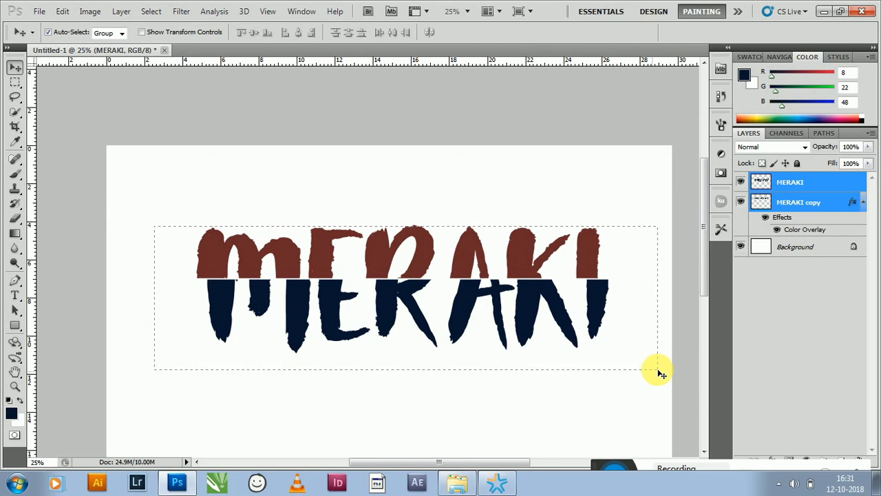
key(ctrl+t)
drag(406, 258, 386, 236)
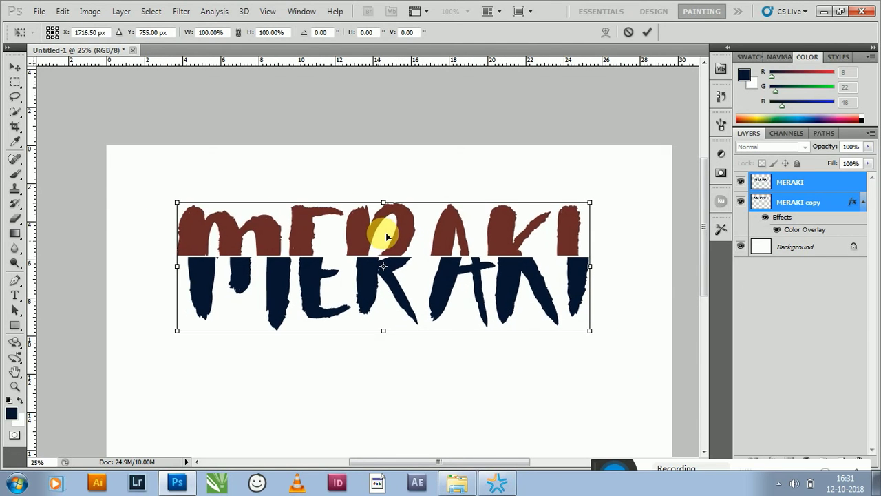
key(Return)
mouse_move(398, 268)
mouse_down()
mouse_move(405, 272)
mouse_move(383, 292)
mouse_move(431, 289)
mouse_move(393, 288)
mouse_move(405, 289)
mouse_up()
click(433, 335)
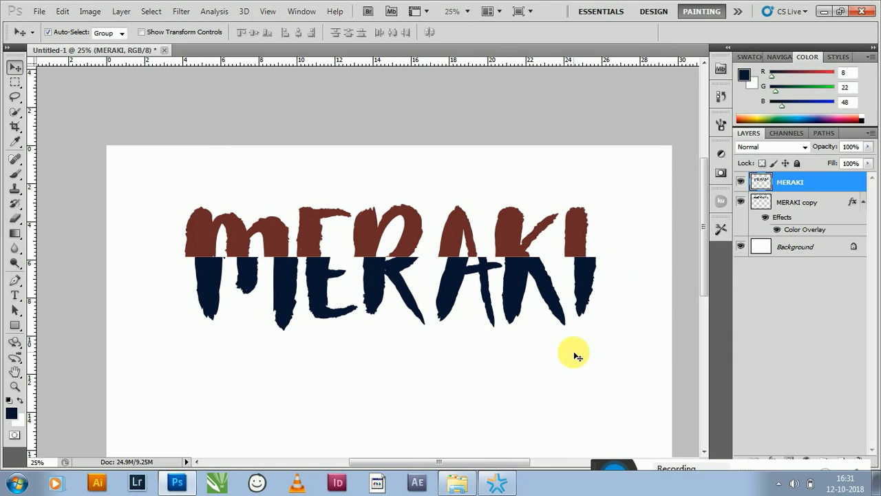
mouse_move(170, 192)
mouse_down()
mouse_move(390, 315)
mouse_move(640, 351)
mouse_up()
key(ctrl+minus)
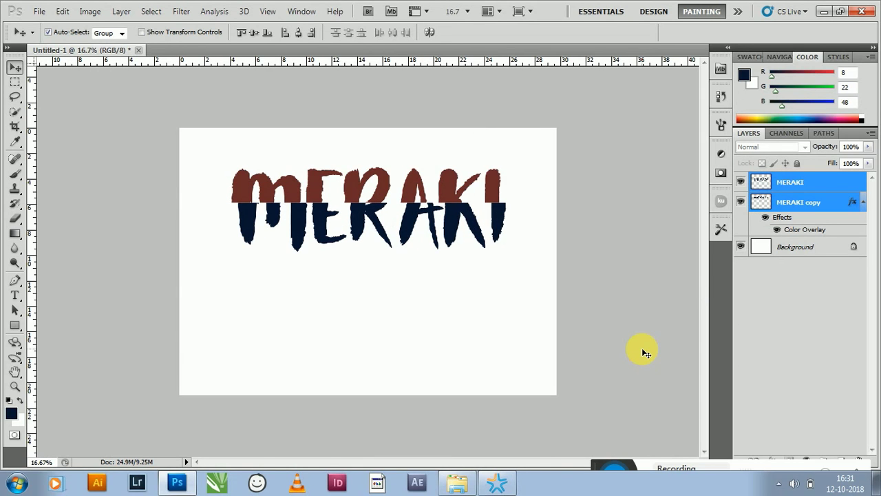
Merge the brown and navy MERAKI layers into one and move it to the canvas centre.
right_click(805, 189)
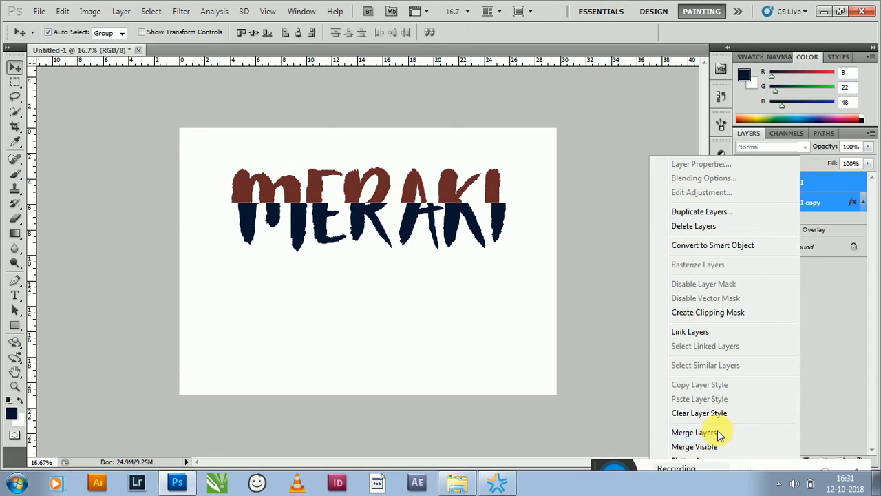
click(720, 433)
drag(367, 232, 383, 277)
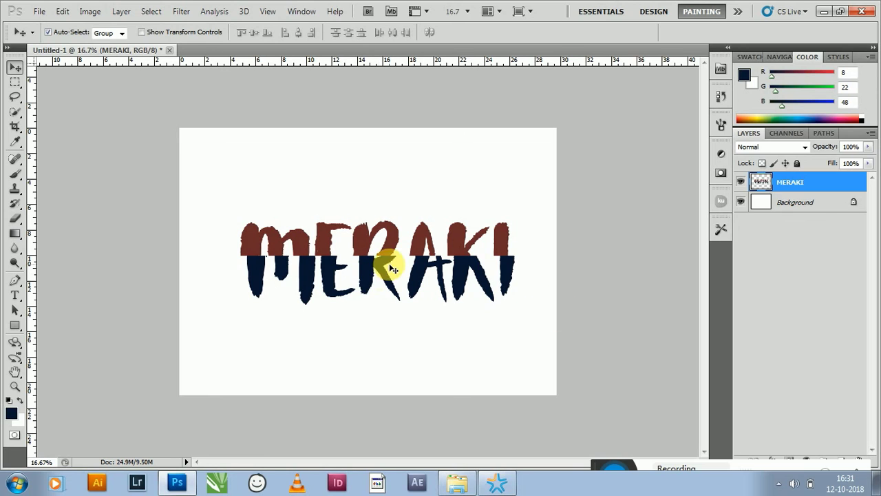
drag(374, 271, 368, 269)
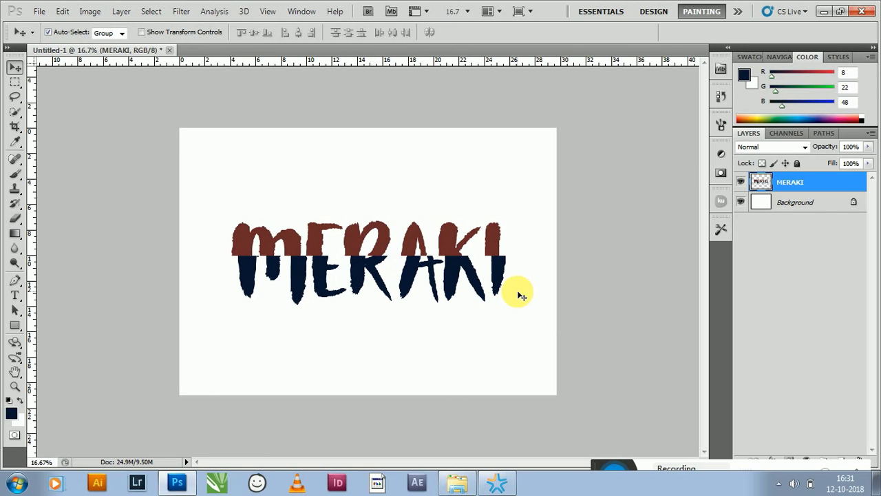